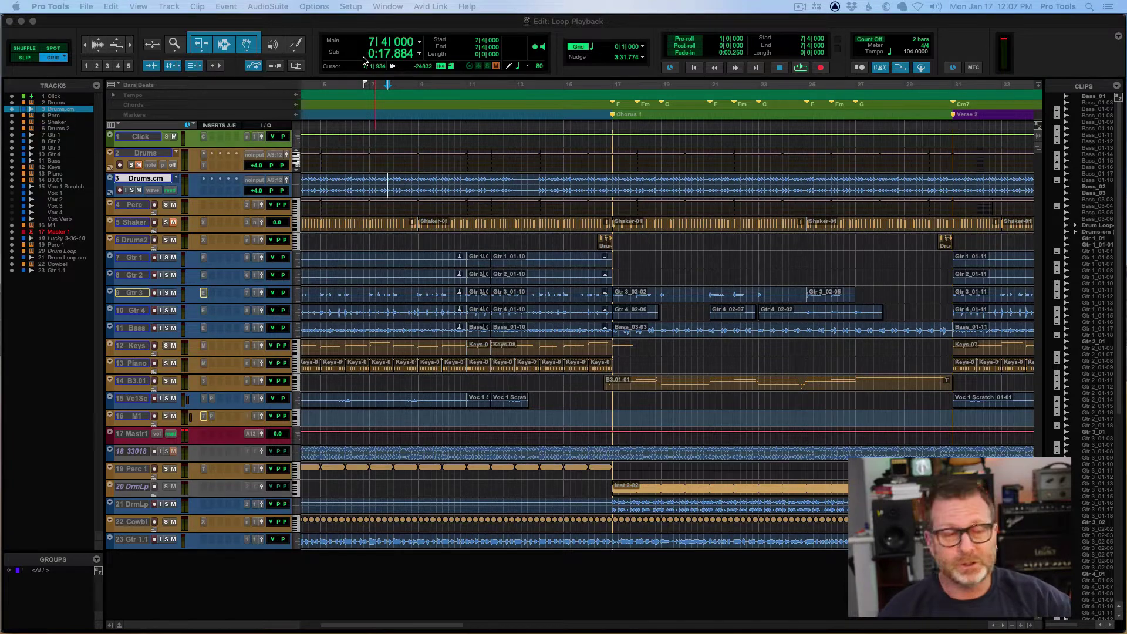
Enable Loop Playback from the Options menu in the Edit window.
{"action": "left_click", "coordinate": [334, 27]}
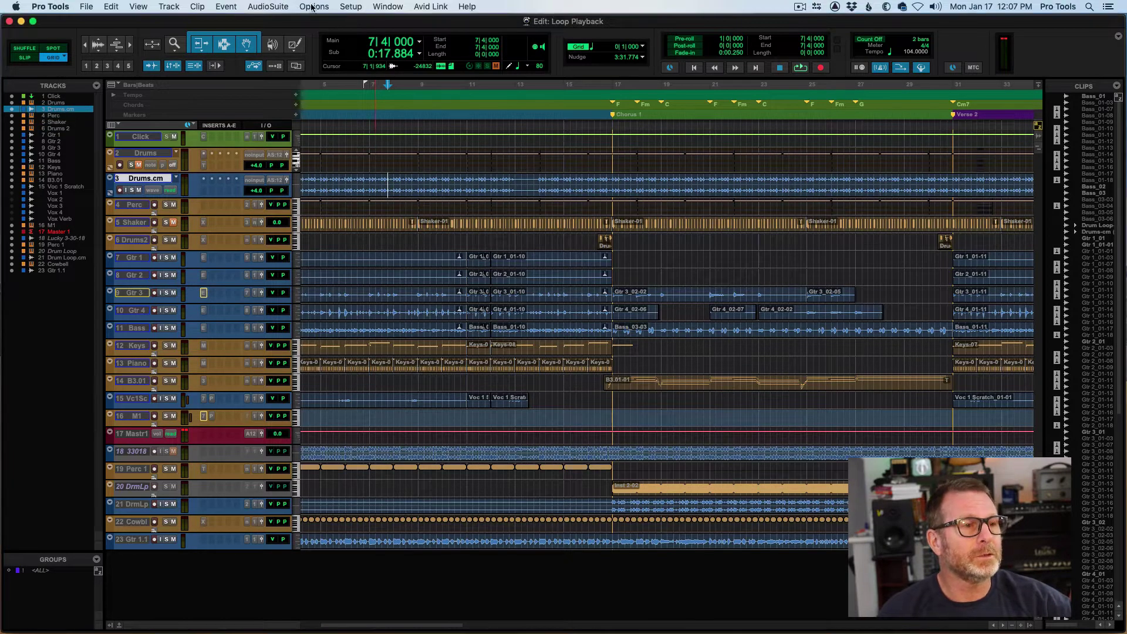
{"action": "left_click", "coordinate": [314, 7]}
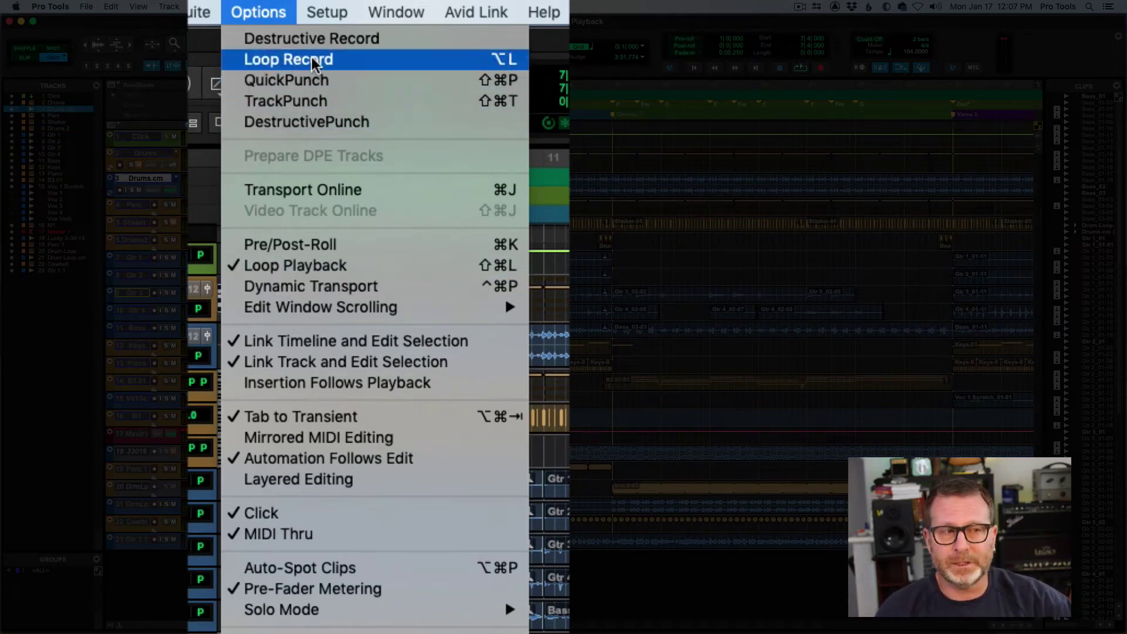
{"action": "left_click", "coordinate": [295, 269]}
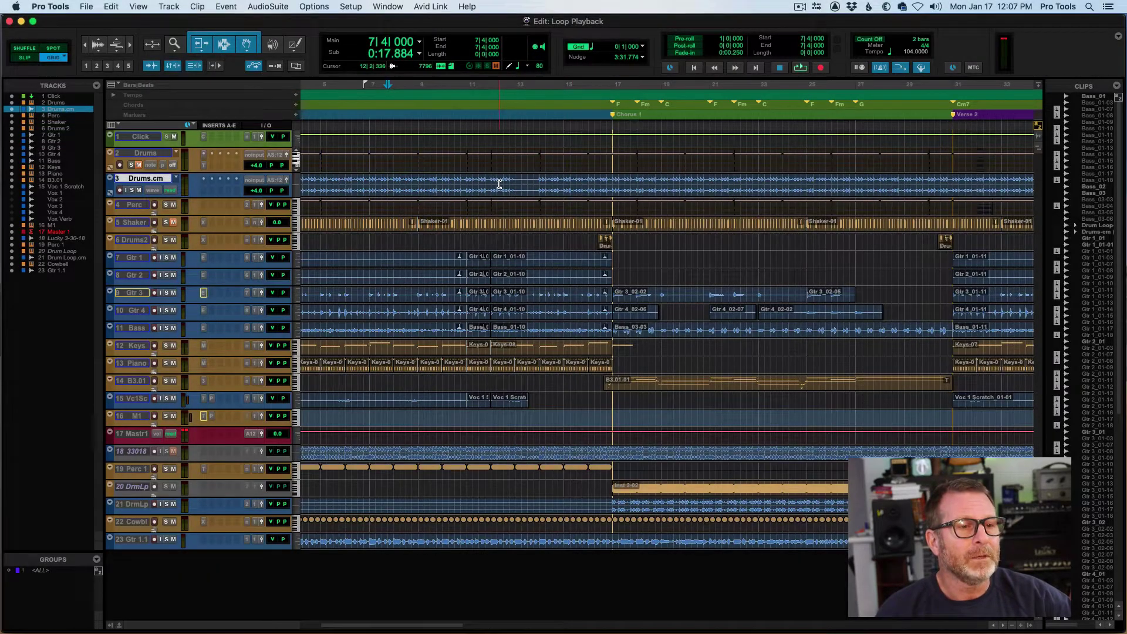
Select bars 11 to 17 on the Drums track, loop-play the selection, then stop.
{"action": "left_click_drag", "start_coordinate": [496, 183], "coordinate": [610, 190]}
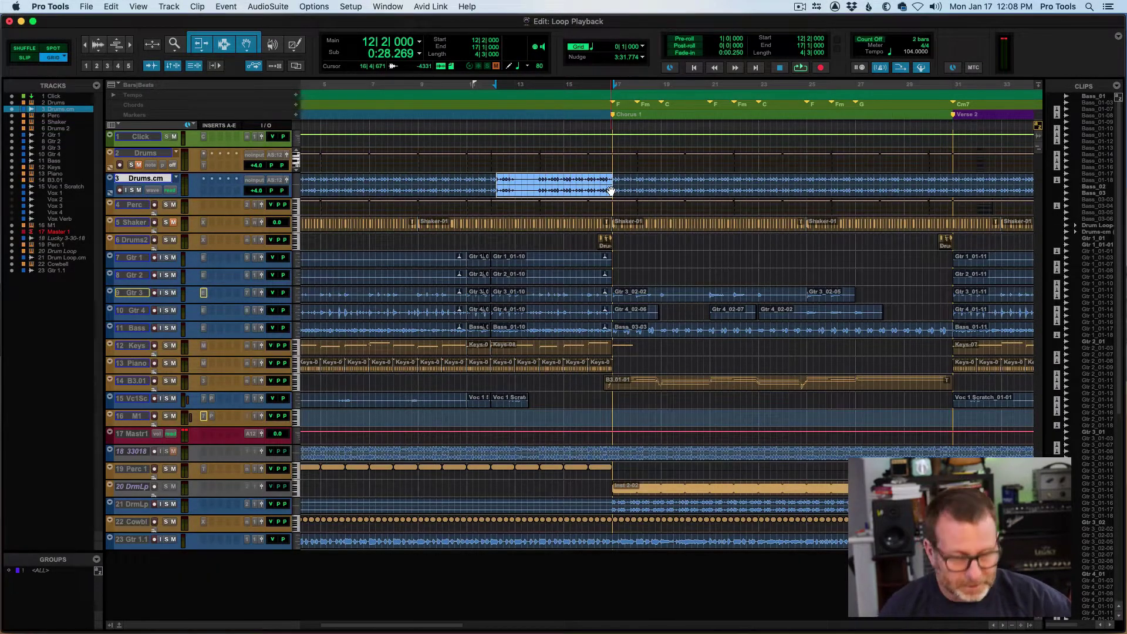
{"action": "key", "text": "space"}
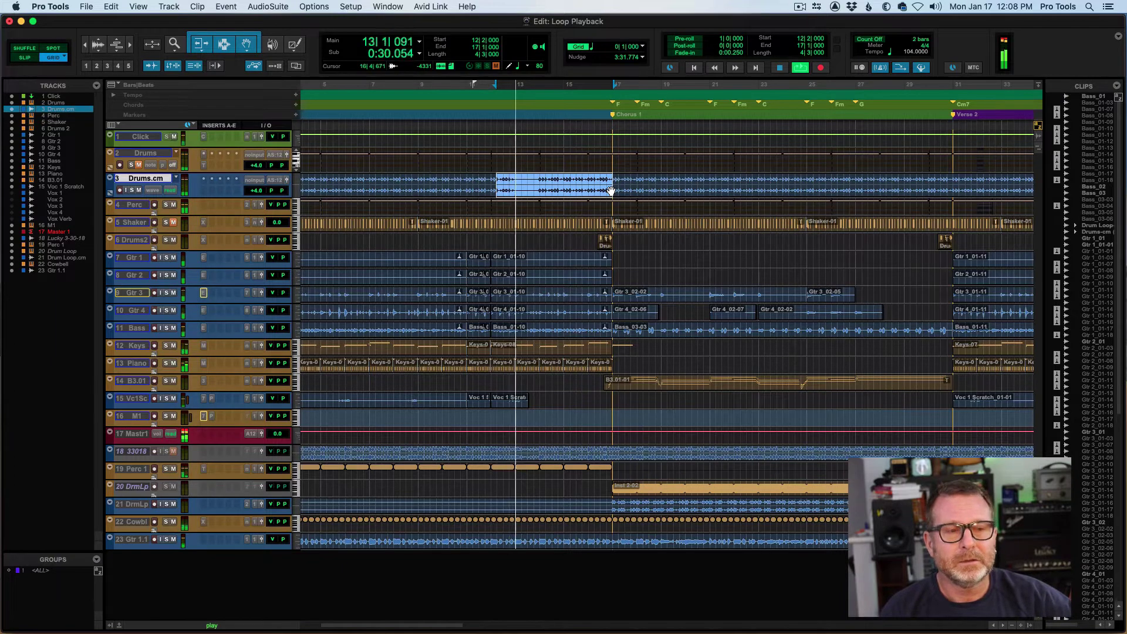
{"action": "key", "text": "space"}
Select one bar from 11|2 on Drums, loop-play it, then stop.
{"action": "left_click_drag", "start_coordinate": [472, 183], "coordinate": [501, 184]}
{"action": "key", "text": "space"}
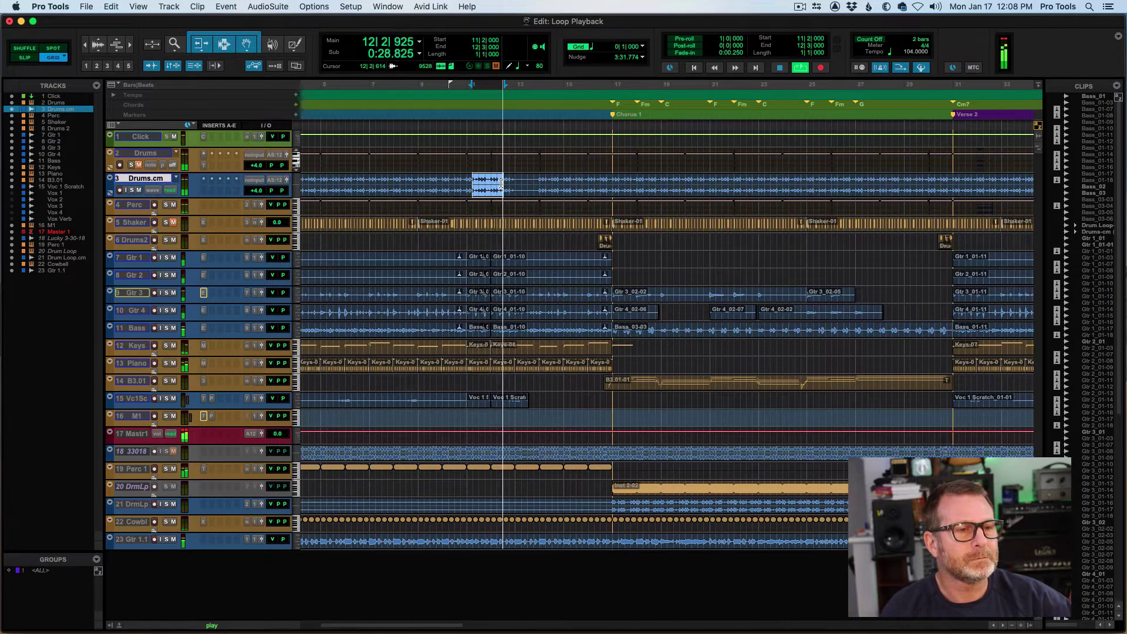
{"action": "key", "text": "space"}
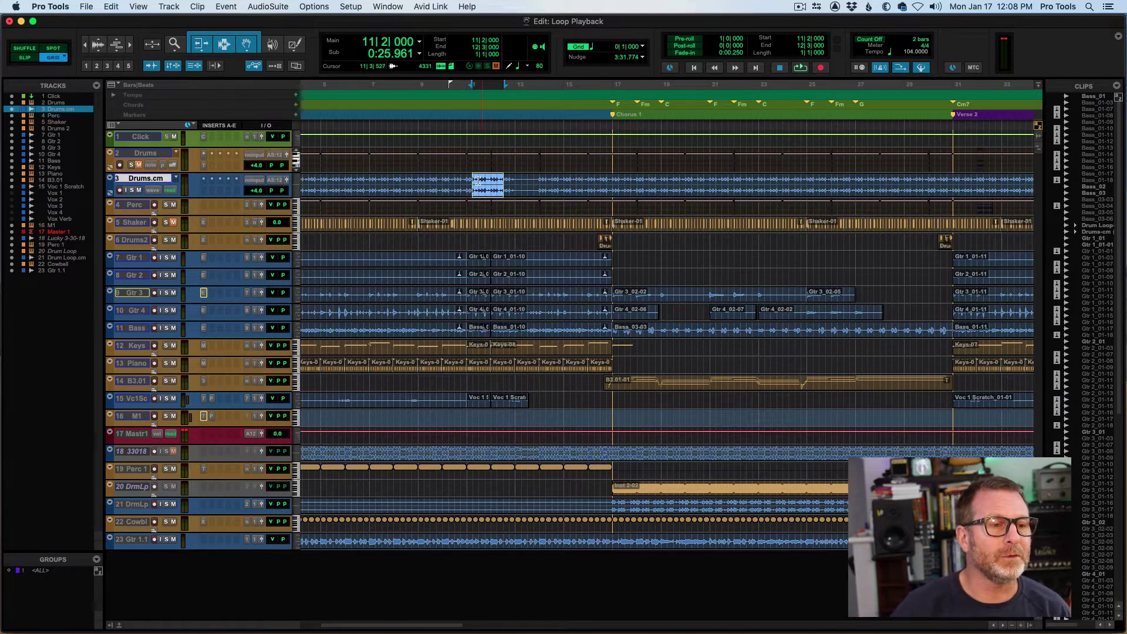
Select 11|1 to 13|1 on Drums.cm, loop-play it, then stop playback.
{"action": "left_click_drag", "start_coordinate": [467, 179], "coordinate": [515, 184]}
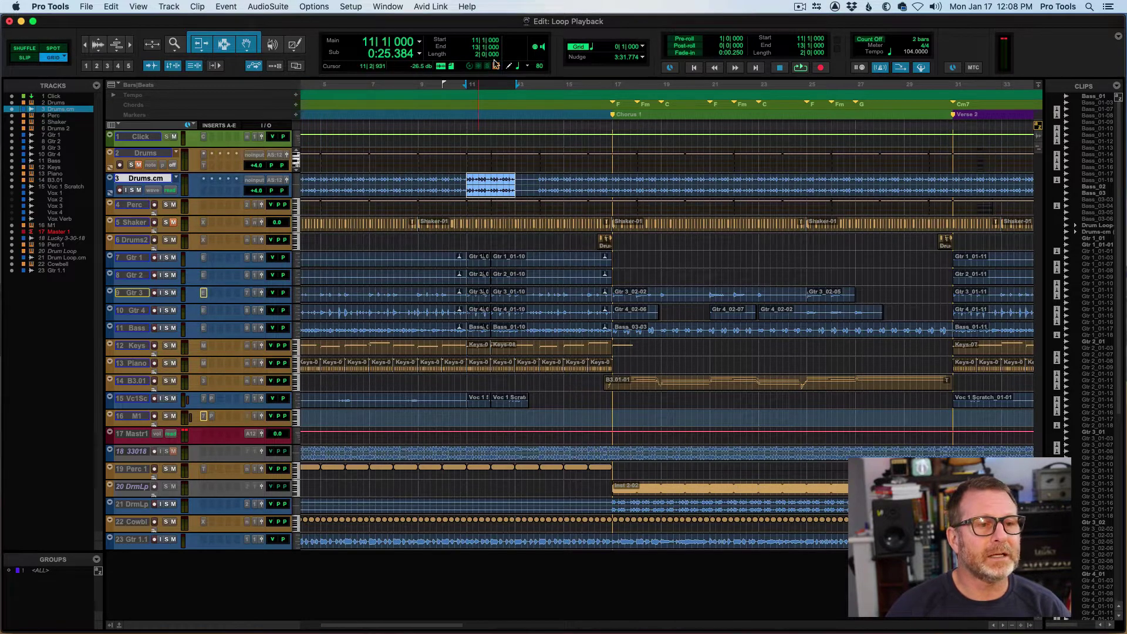
{"action": "key", "text": "space"}
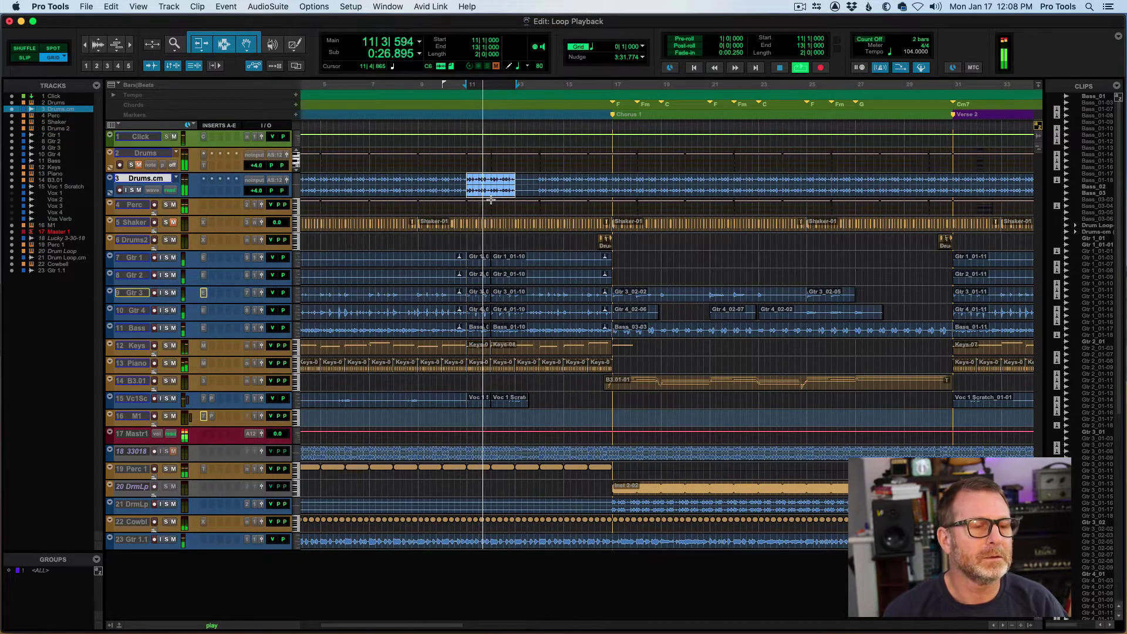
{"action": "key", "text": "space"}
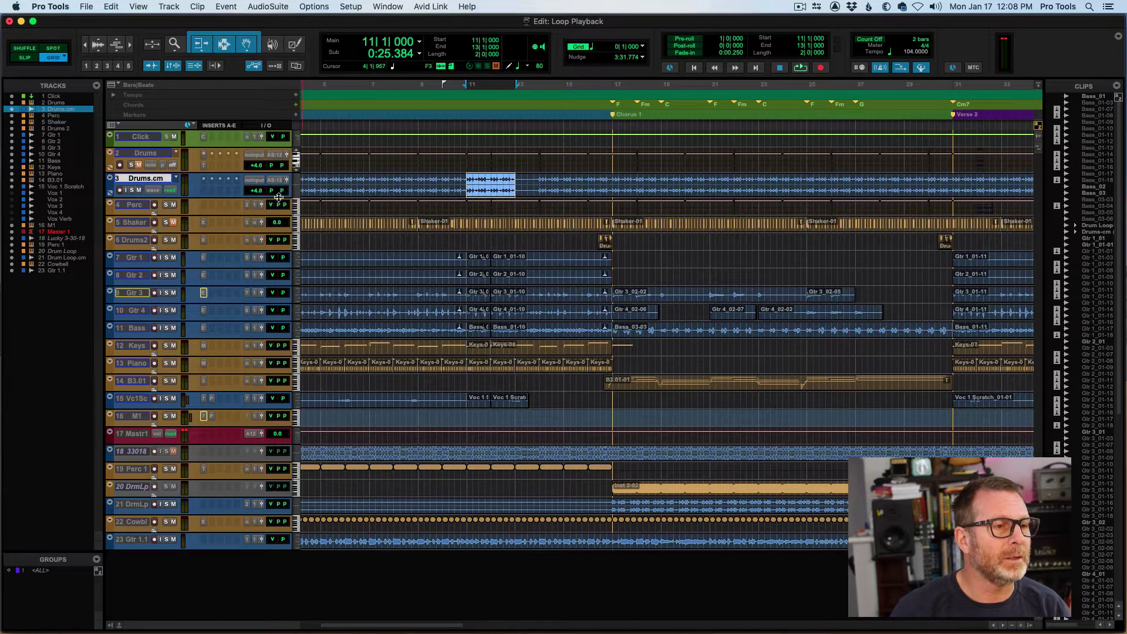
Make the Drums.cm track much taller and leave an insertion point at 9|4.
{"action": "left_click_drag", "start_coordinate": [279, 197], "coordinate": [280, 322]}
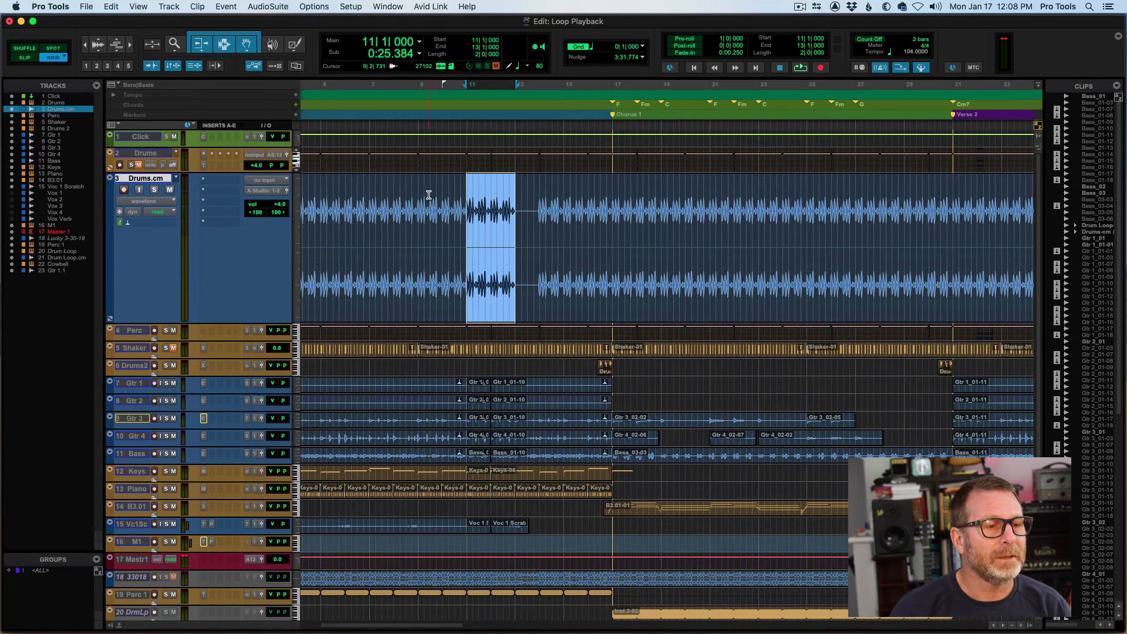
{"action": "left_click", "coordinate": [436, 194]}
{"action": "left_click_drag", "start_coordinate": [436, 194], "coordinate": [517, 210]}
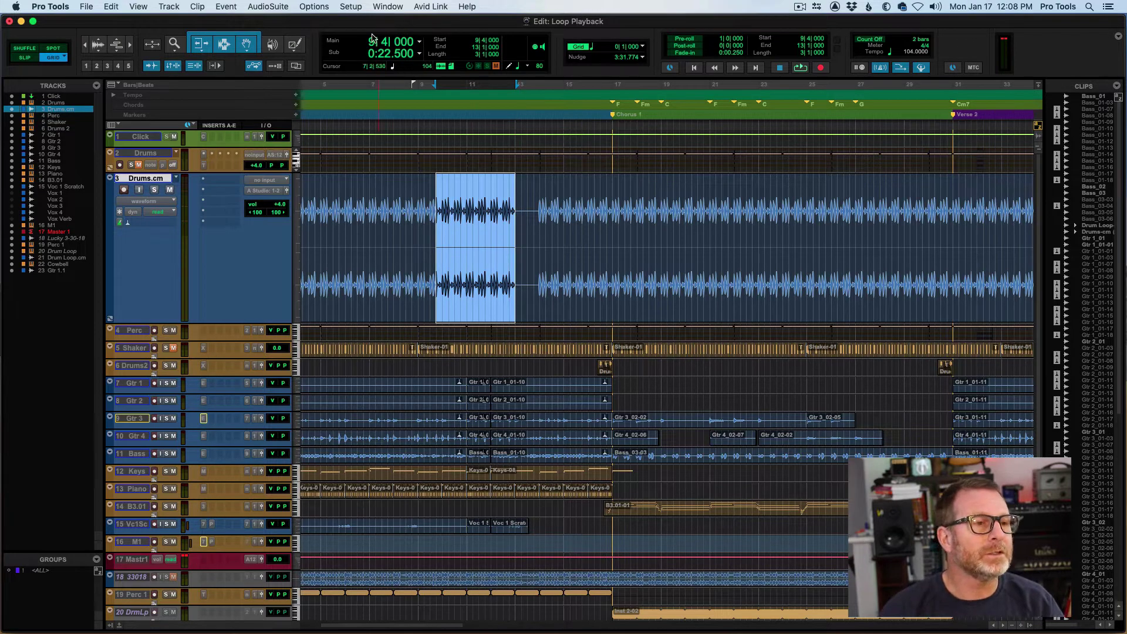
{"action": "left_click", "coordinate": [438, 197]}
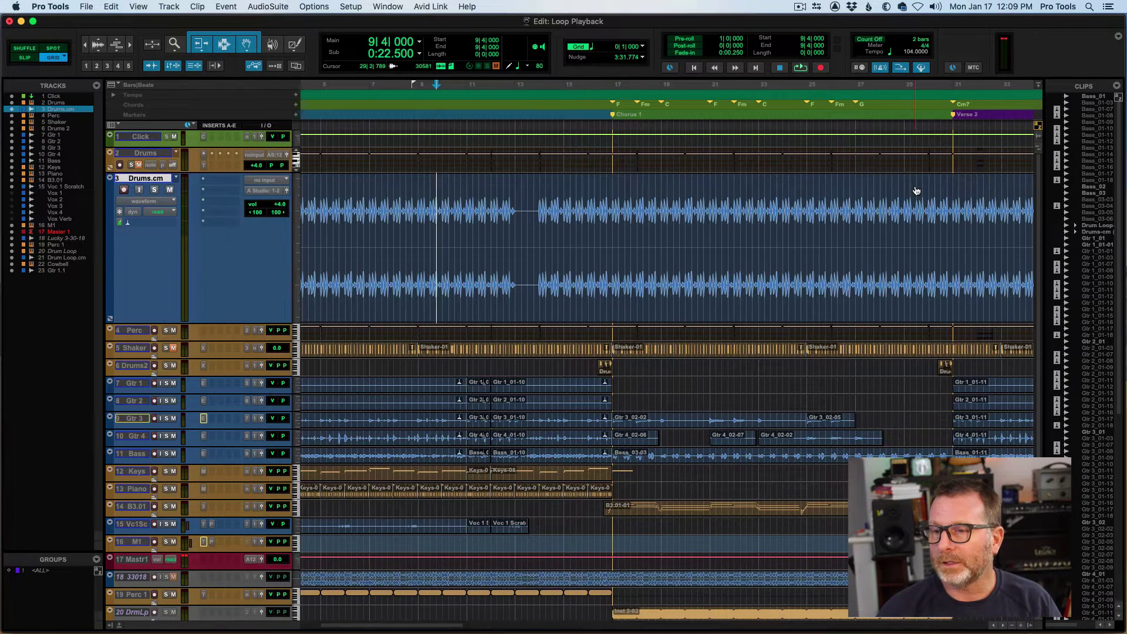
Bring Pro Tools back into focus and show the Options menu.
{"action": "key", "text": "super+Tab"}
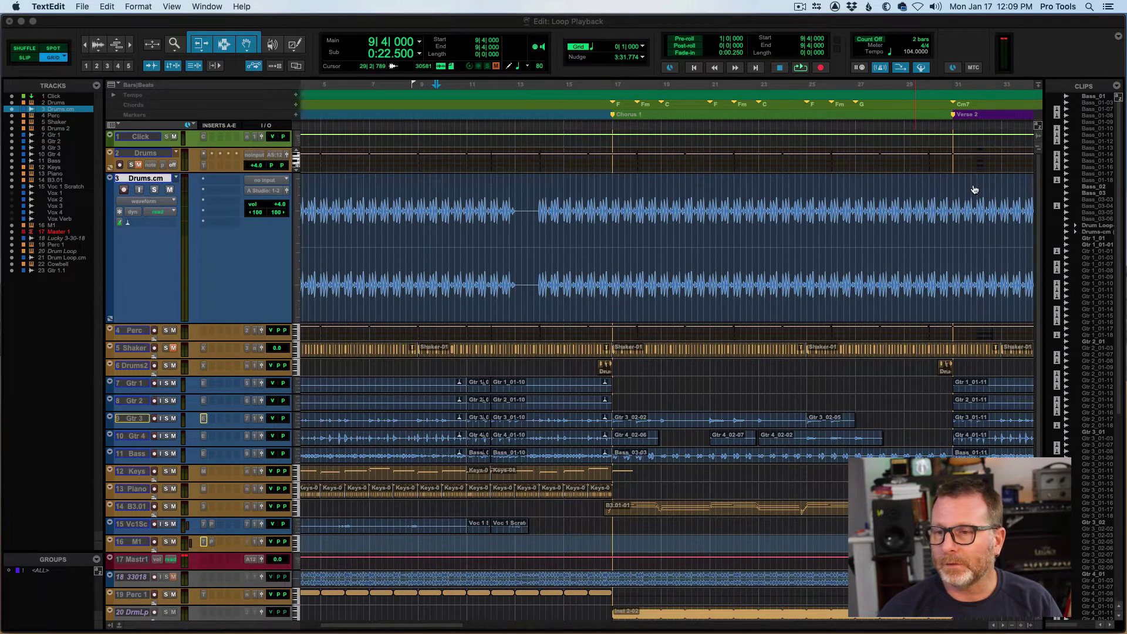
{"action": "left_click", "coordinate": [329, 21]}
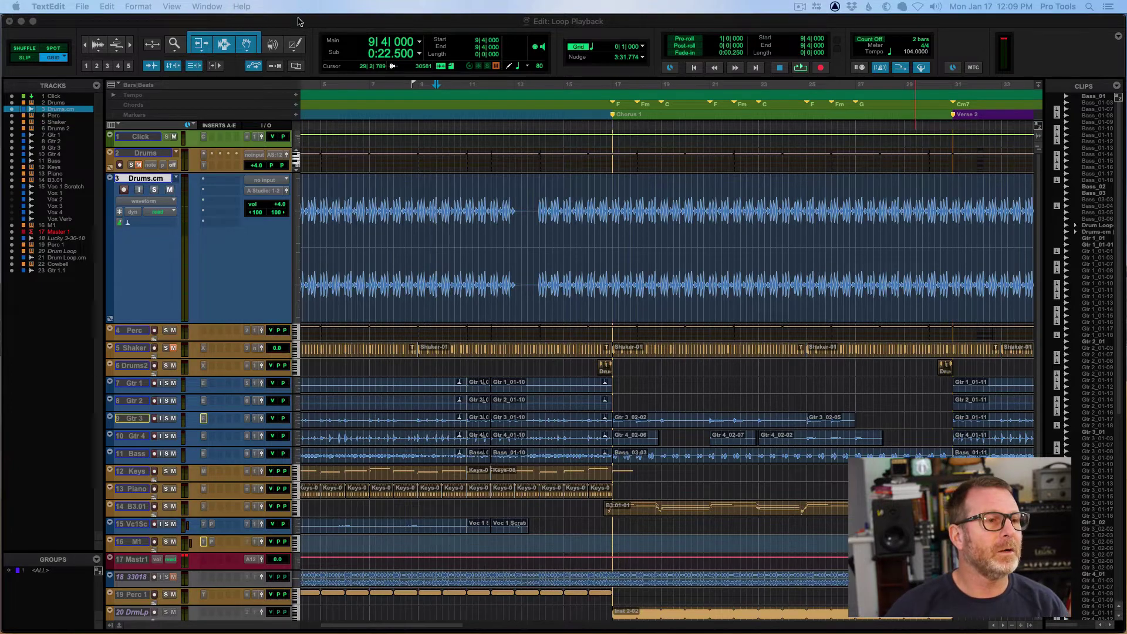
{"action": "left_click", "coordinate": [262, 18]}
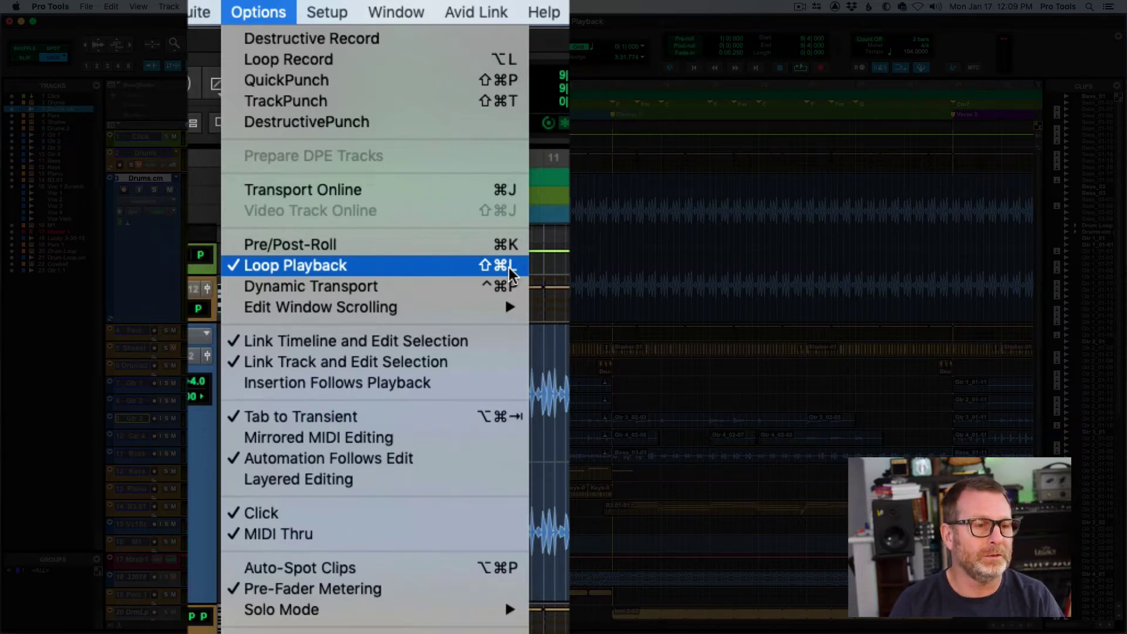
Check Loop Playback in the Options menu so the Play button shows the loop icon.
{"action": "left_click", "coordinate": [509, 268]}
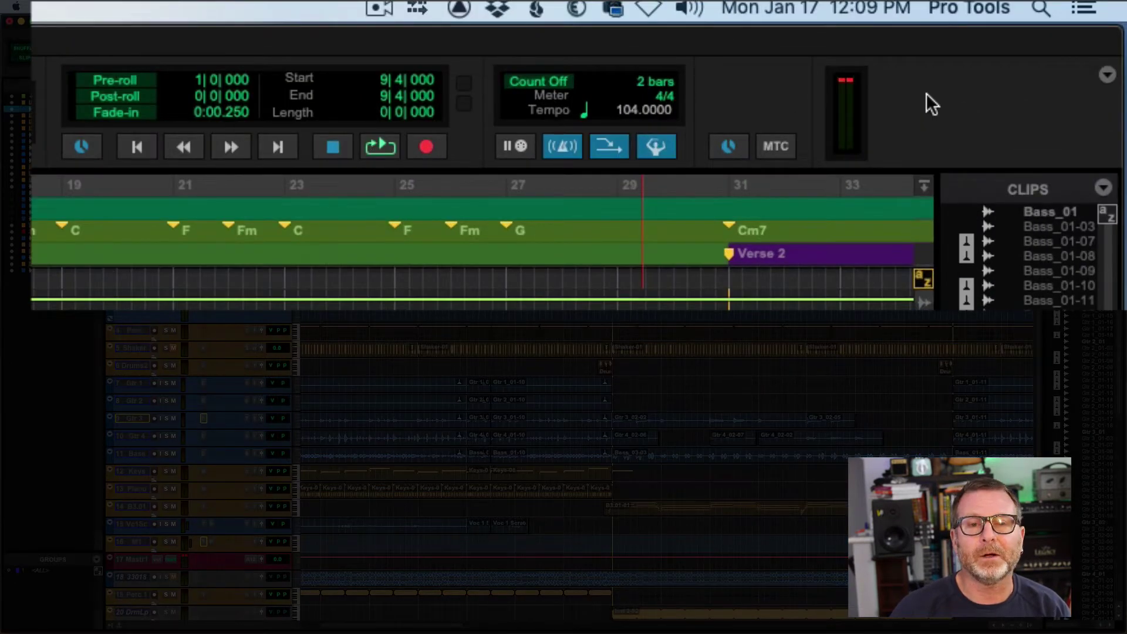
Open Window > Transport and position the floating Transport over the Drums track.
{"action": "left_click", "coordinate": [1106, 77]}
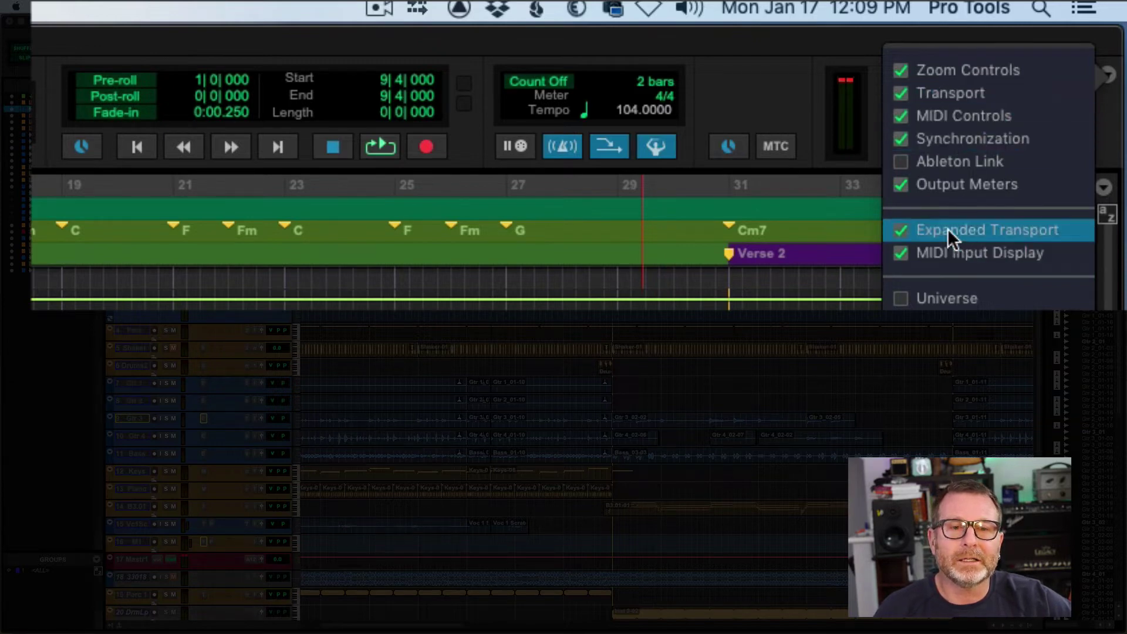
{"action": "left_click", "coordinate": [752, 50]}
{"action": "left_click", "coordinate": [398, 8]}
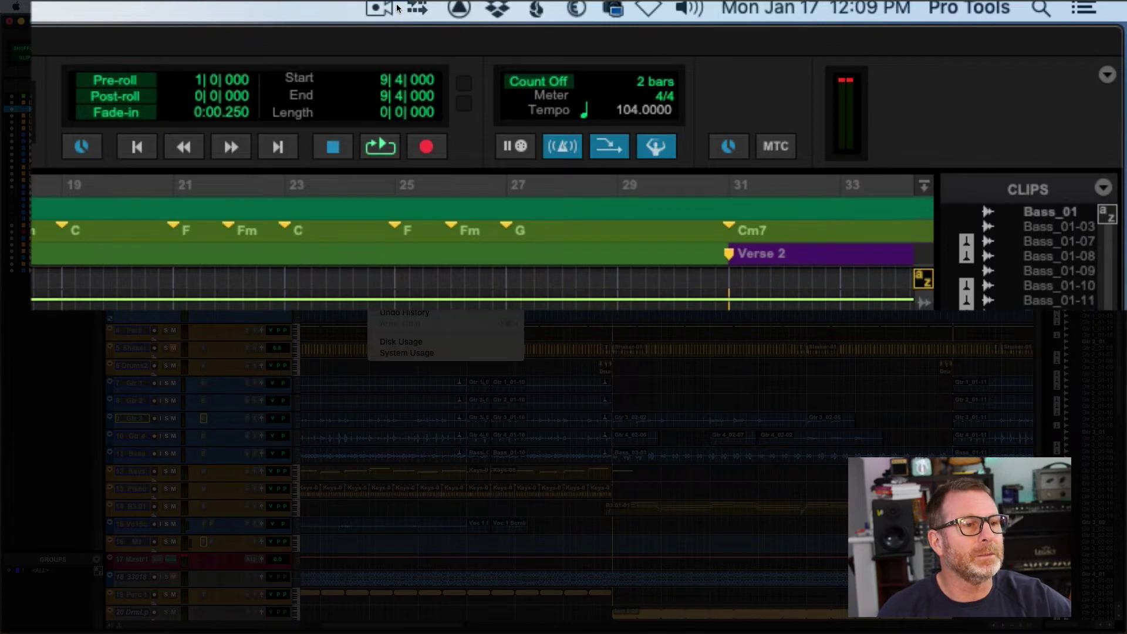
{"action": "left_click", "coordinate": [428, 216]}
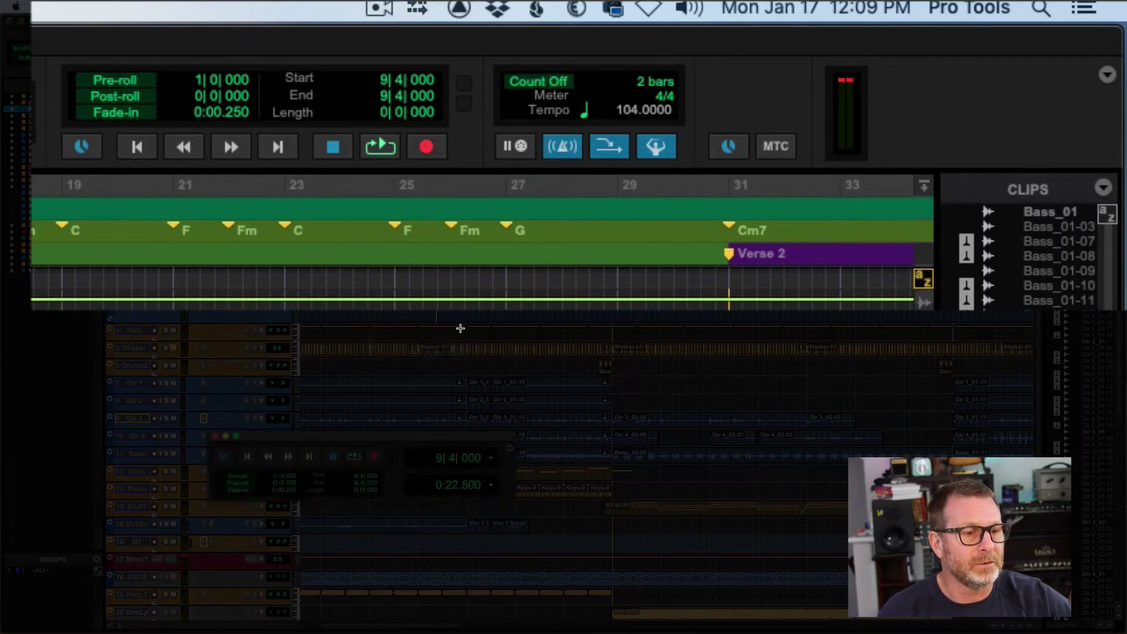
{"action": "left_click_drag", "start_coordinate": [415, 443], "coordinate": [663, 210]}
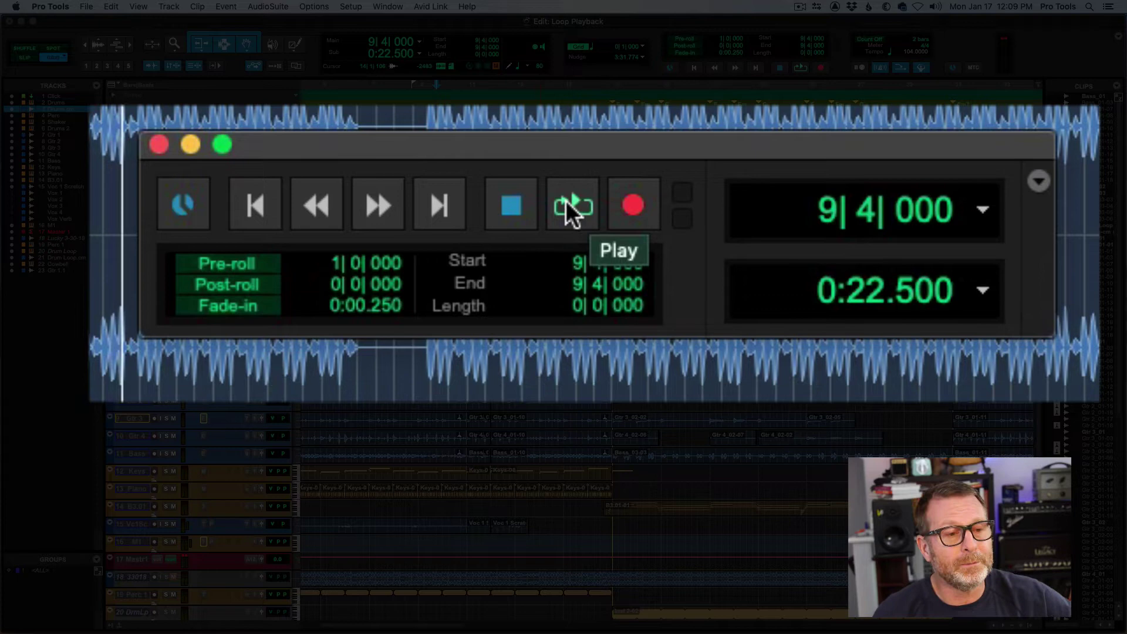
Turn Loop off and back on from the Play button's right-click menu.
{"action": "right_click", "coordinate": [566, 203]}
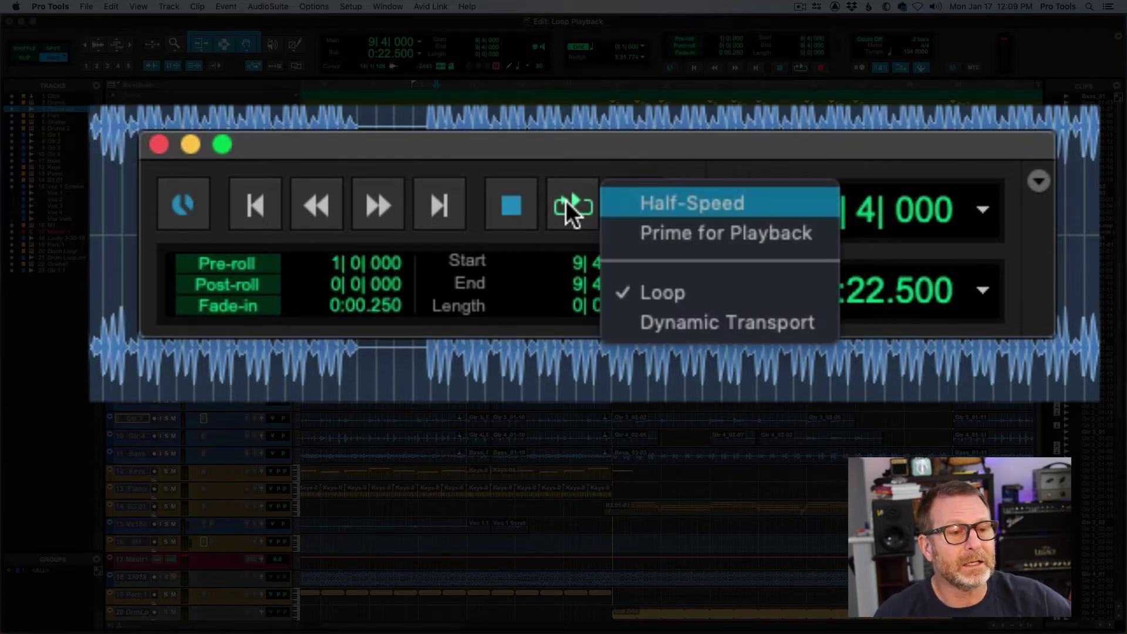
{"action": "left_click", "coordinate": [673, 288]}
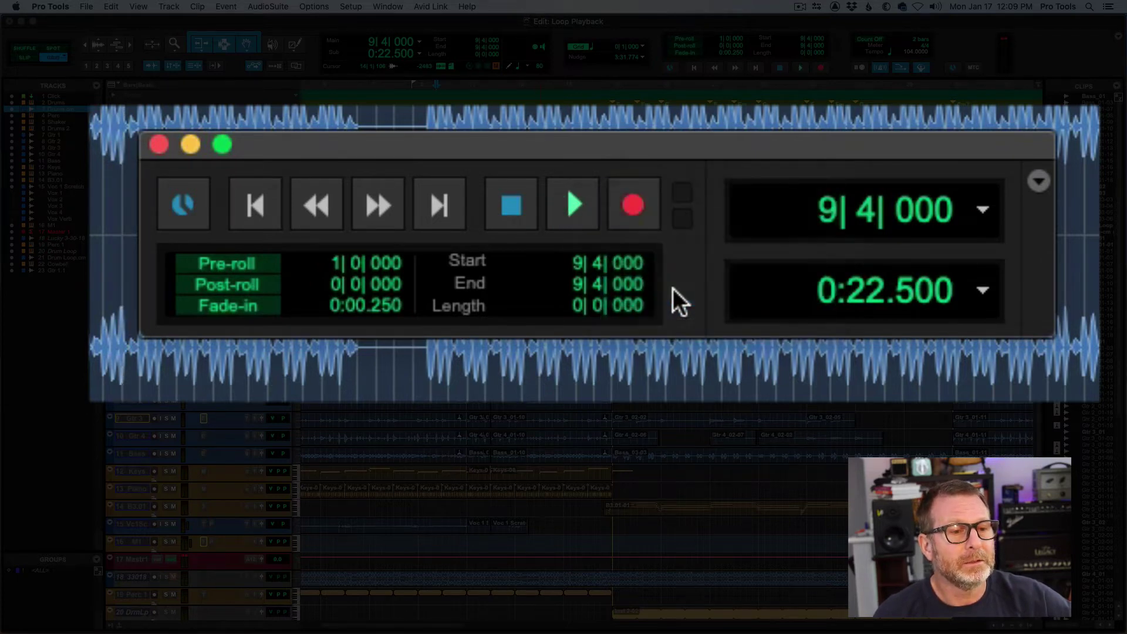
{"action": "right_click", "coordinate": [575, 203]}
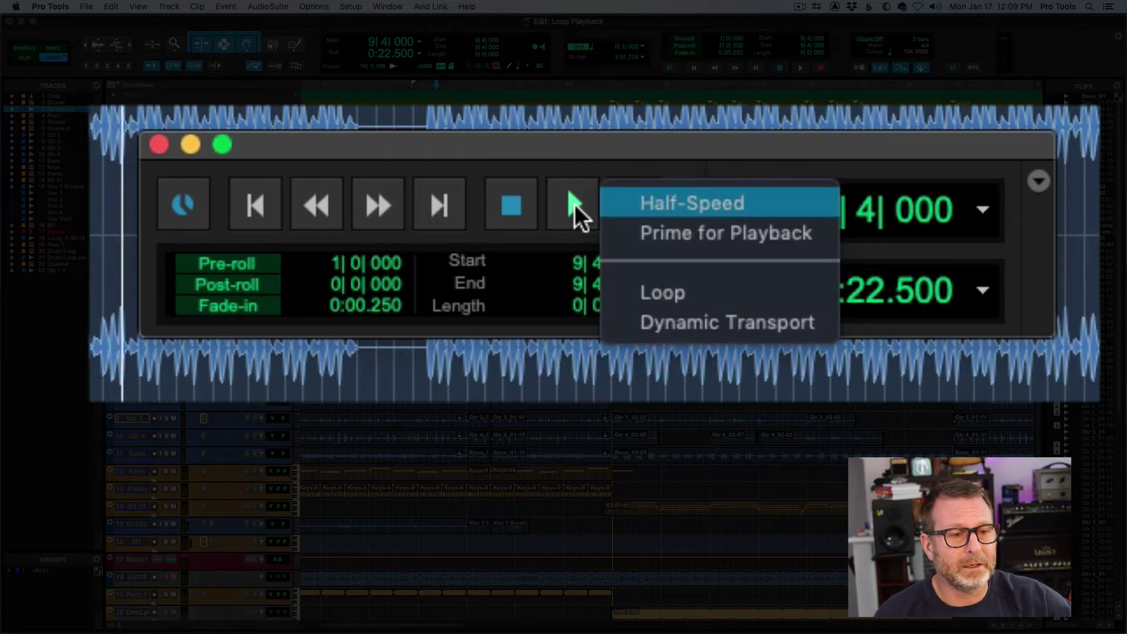
{"action": "left_click", "coordinate": [655, 288]}
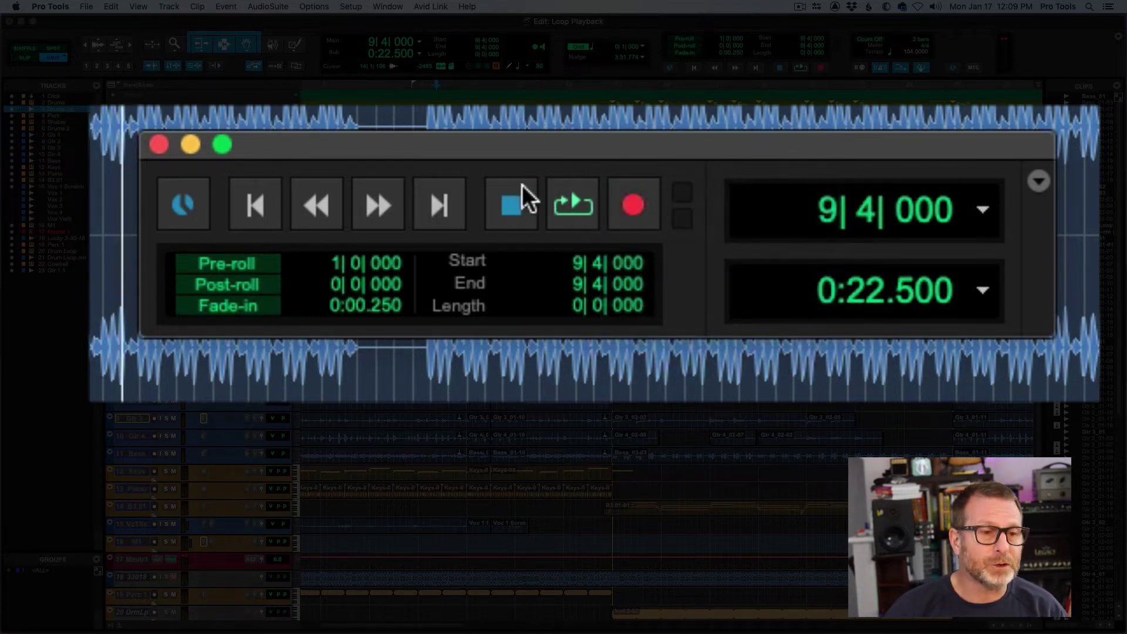
Toggle the Play button to normal, non-looping playback and nudge the Transport window.
{"action": "left_click", "coordinate": [575, 203], "text": "ctrl"}
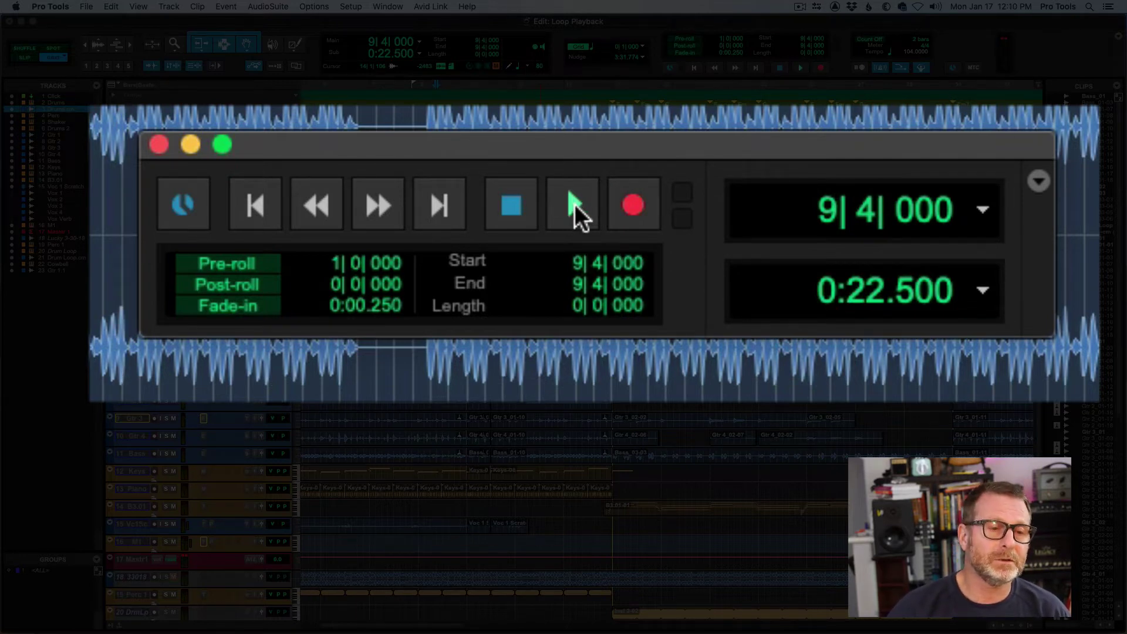
{"action": "left_click", "coordinate": [575, 203], "text": "ctrl"}
{"action": "left_click", "coordinate": [575, 203], "text": "ctrl"}
{"action": "left_click_drag", "start_coordinate": [532, 141], "coordinate": [558, 127]}
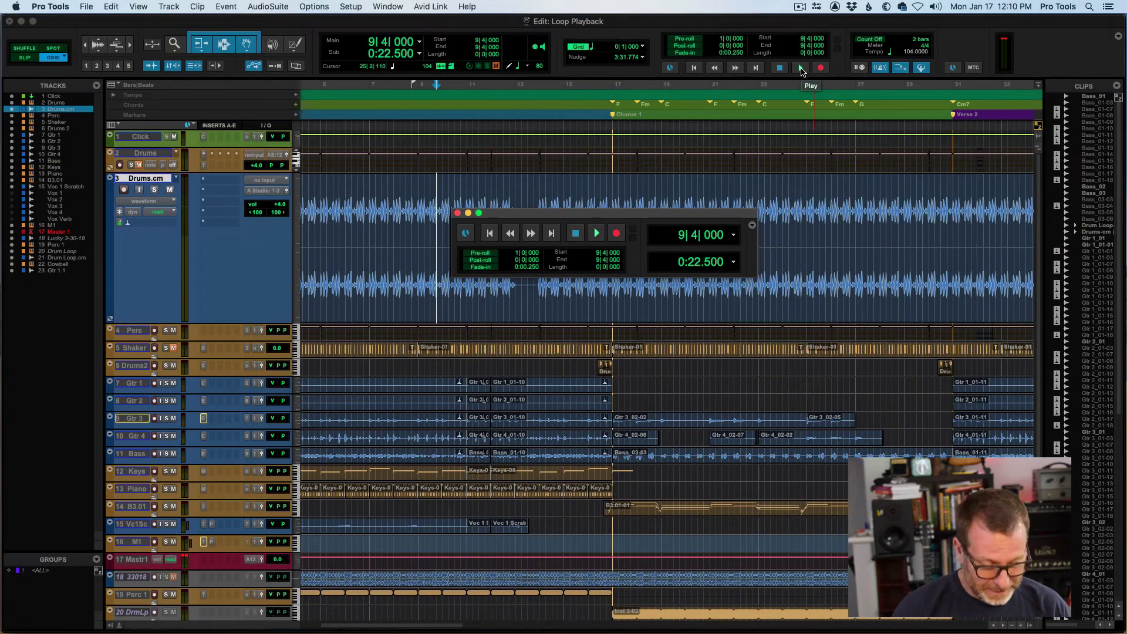
Re-enable Loop on the toolbar Play button, start looping, and close the floating Transport.
{"action": "right_click", "coordinate": [802, 69]}
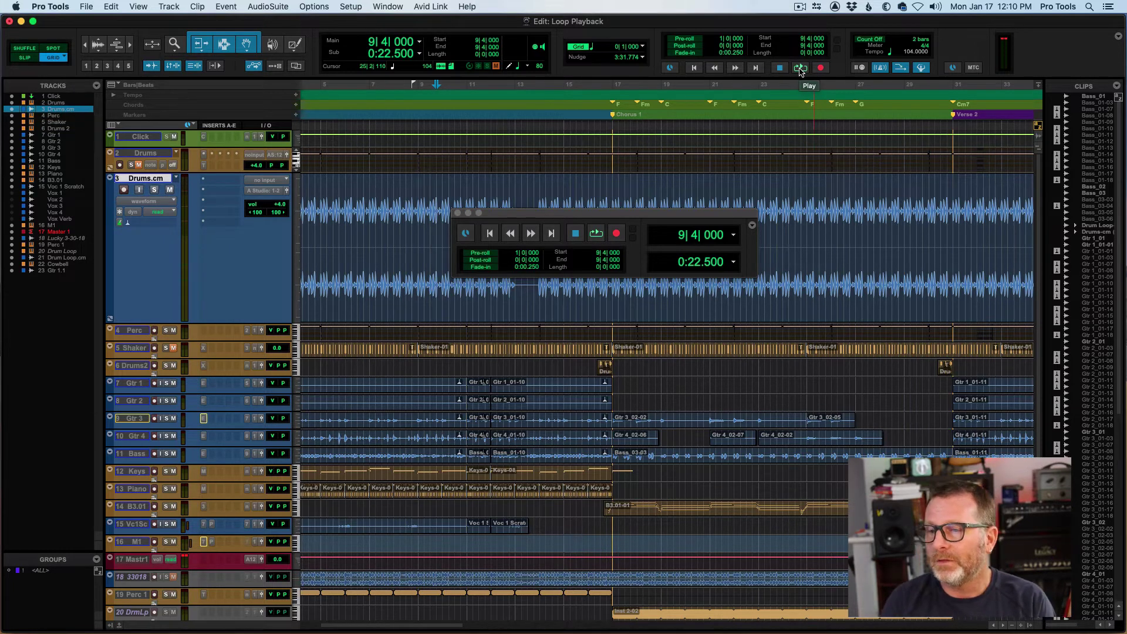
{"action": "left_click", "coordinate": [802, 69]}
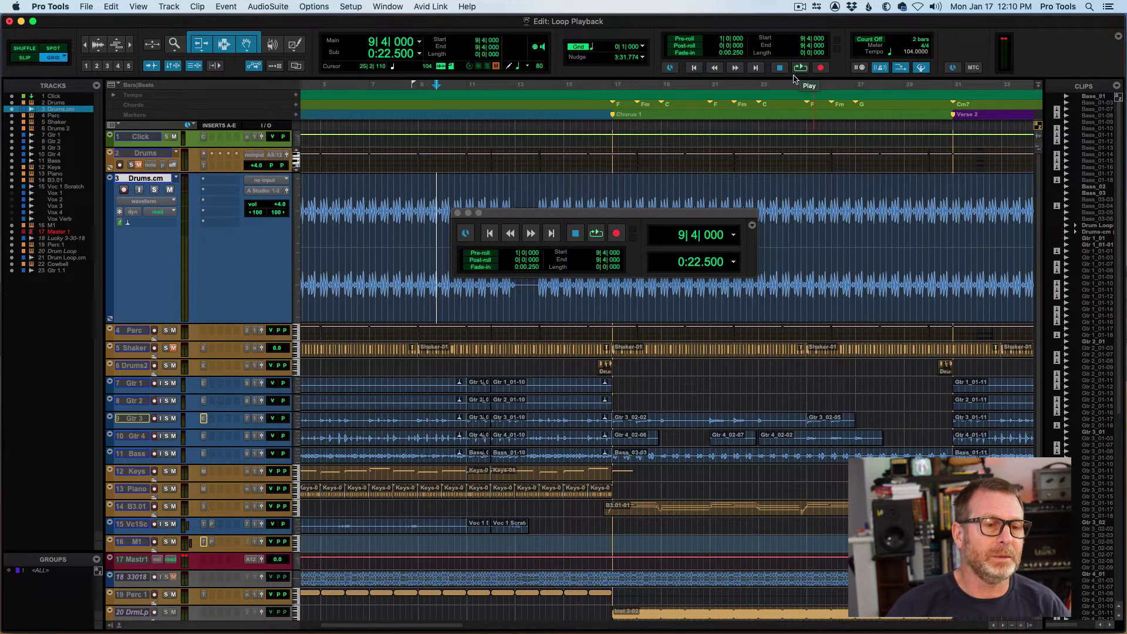
{"action": "left_click", "coordinate": [458, 213]}
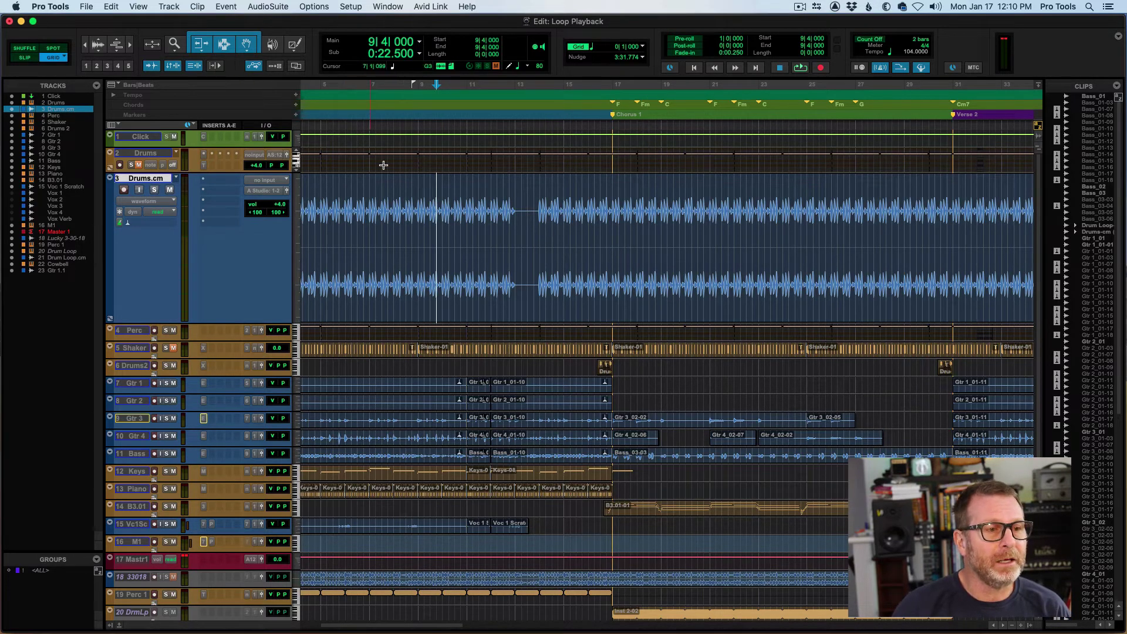
Select exactly 9|1 to 11|1 on Drums.cm and loop-play it twice, stopping each time.
{"action": "left_click_drag", "start_coordinate": [418, 196], "coordinate": [503, 200]}
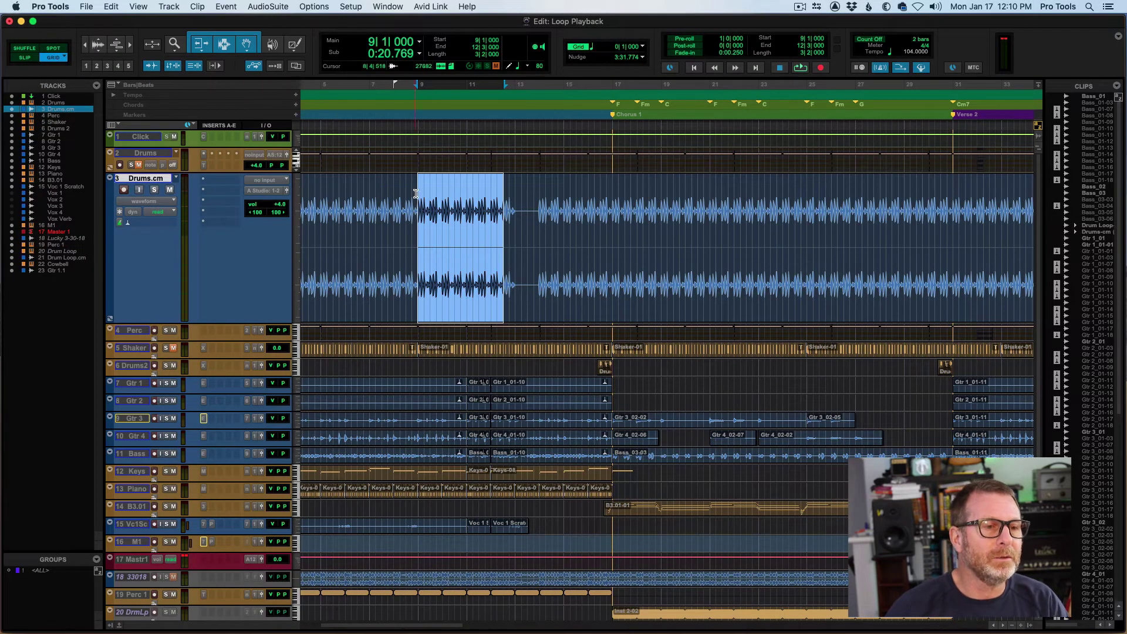
{"action": "left_click_drag", "start_coordinate": [418, 194], "coordinate": [466, 195]}
{"action": "key", "text": "space"}
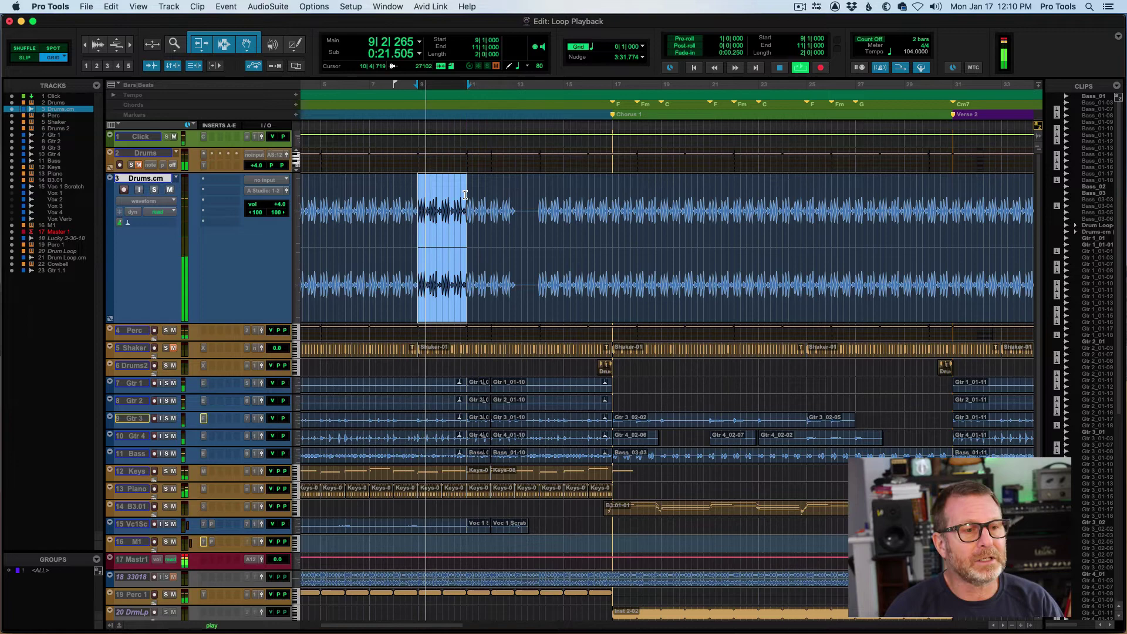
{"action": "key", "text": "space"}
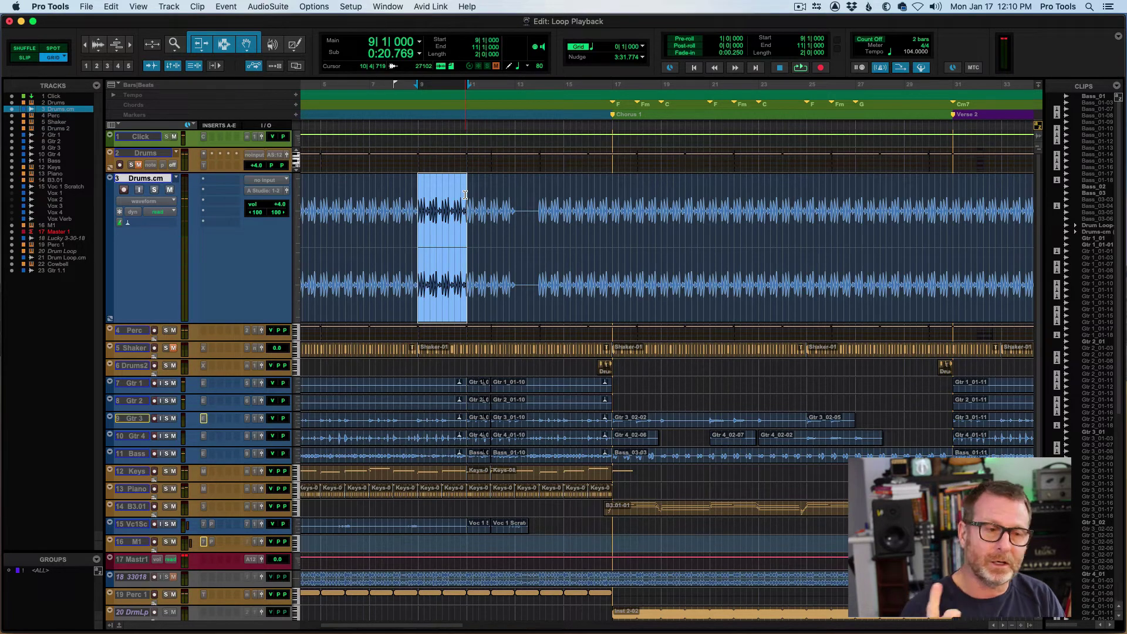
{"action": "key", "text": "space"}
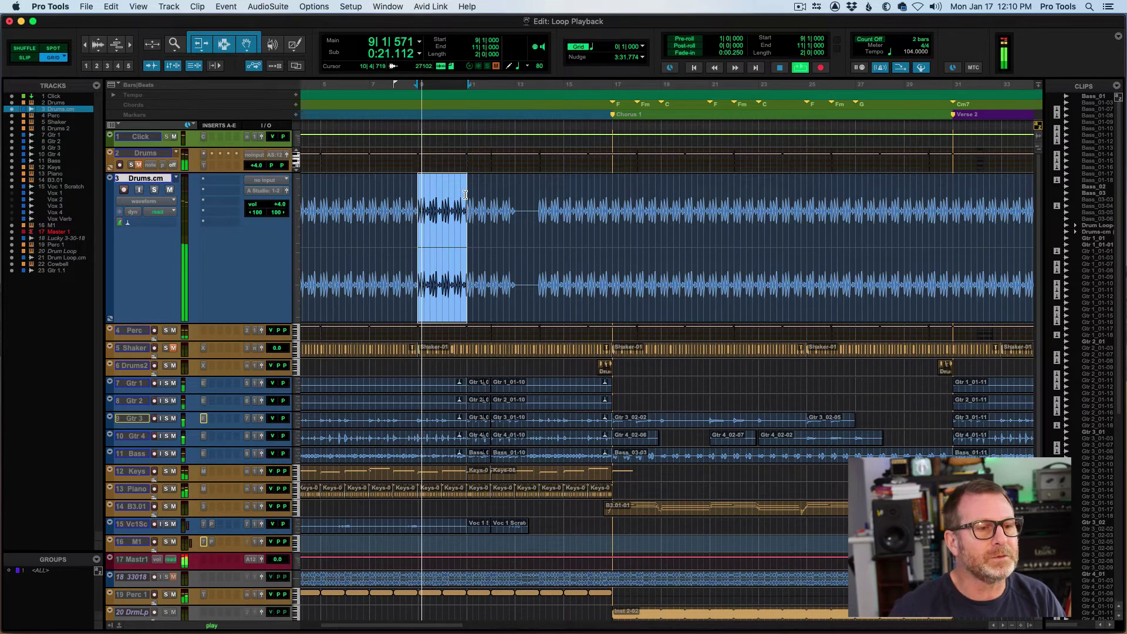
{"action": "key", "text": "space"}
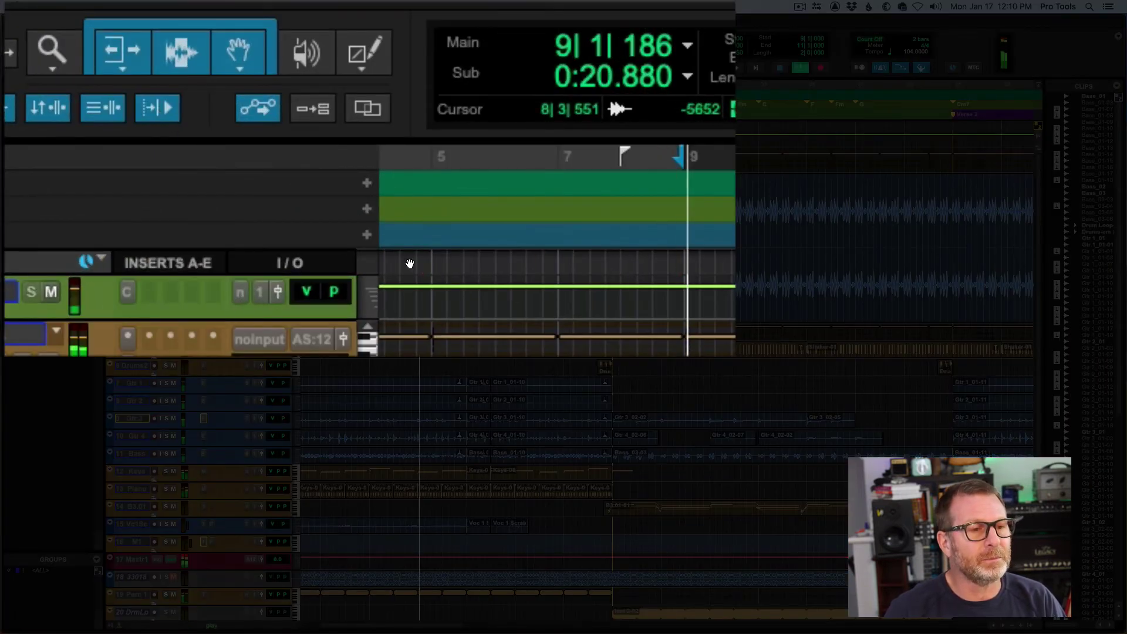
Stop playback and switch off Insertion Follows Playback in the Edit window toolbar.
{"action": "key", "text": "space"}
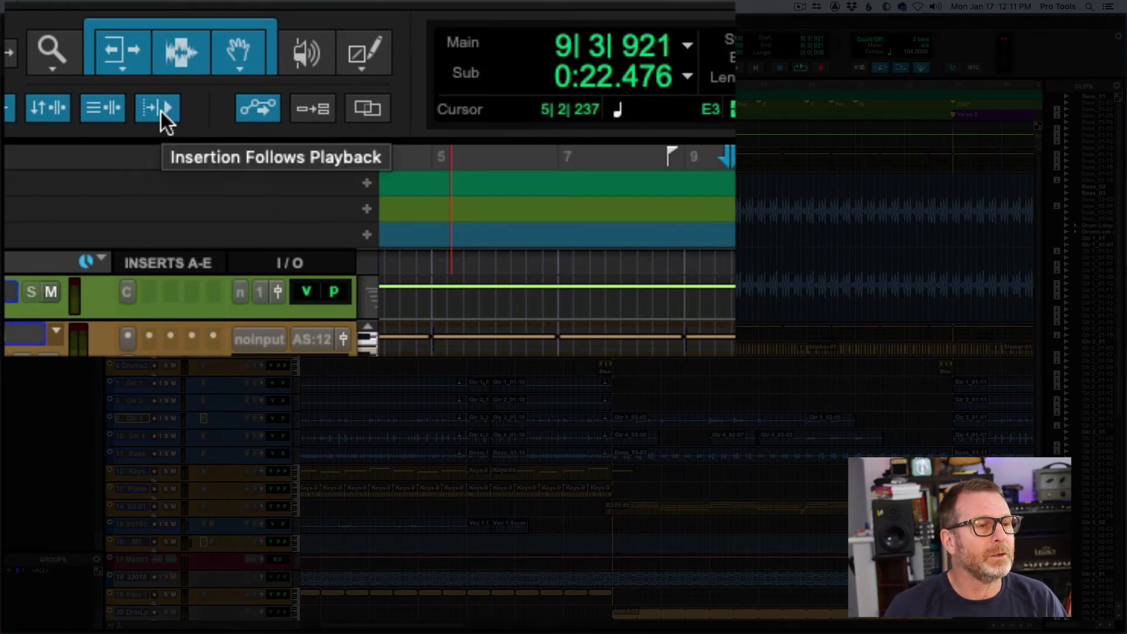
{"action": "left_click", "coordinate": [160, 111]}
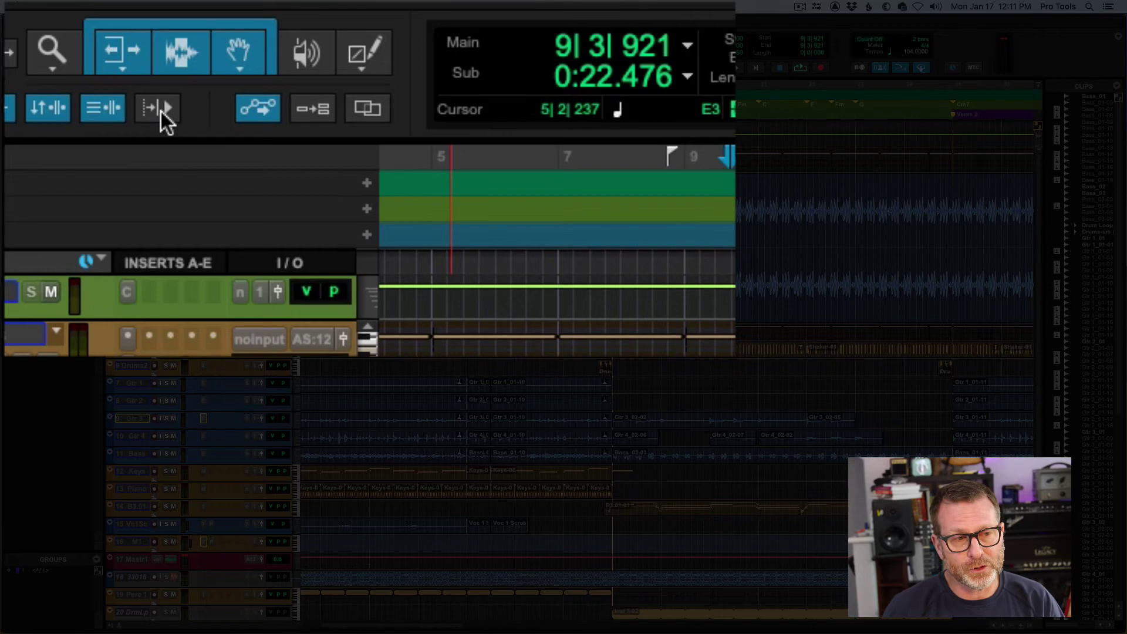